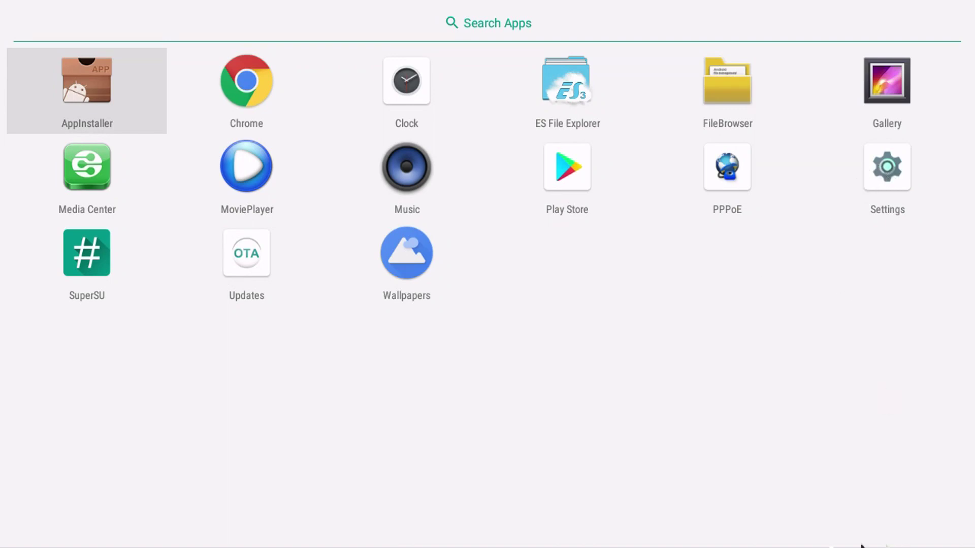
# Go from Settings to the System page and open About device (Android 8.0.0, kernel 4.9.61)
pyautogui.click(884, 168)
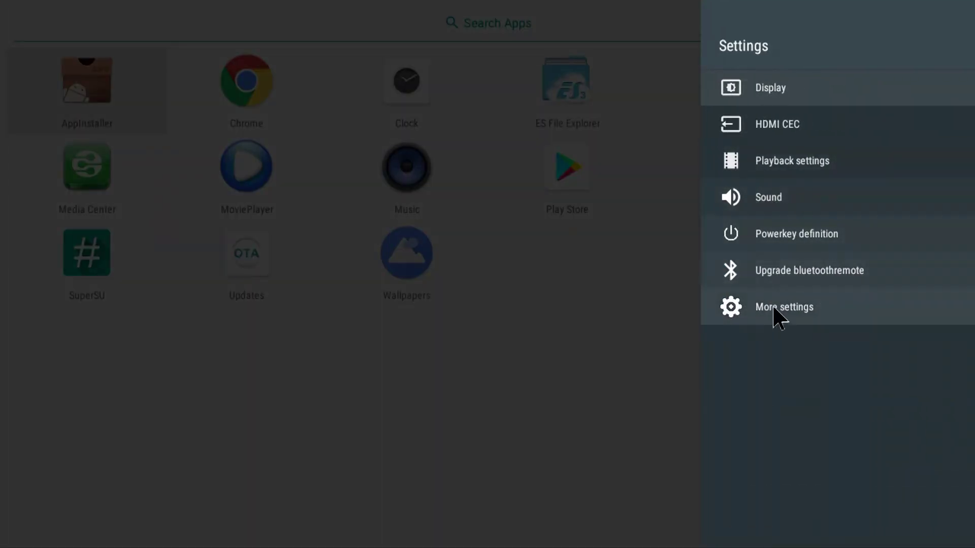
pyautogui.click(786, 301)
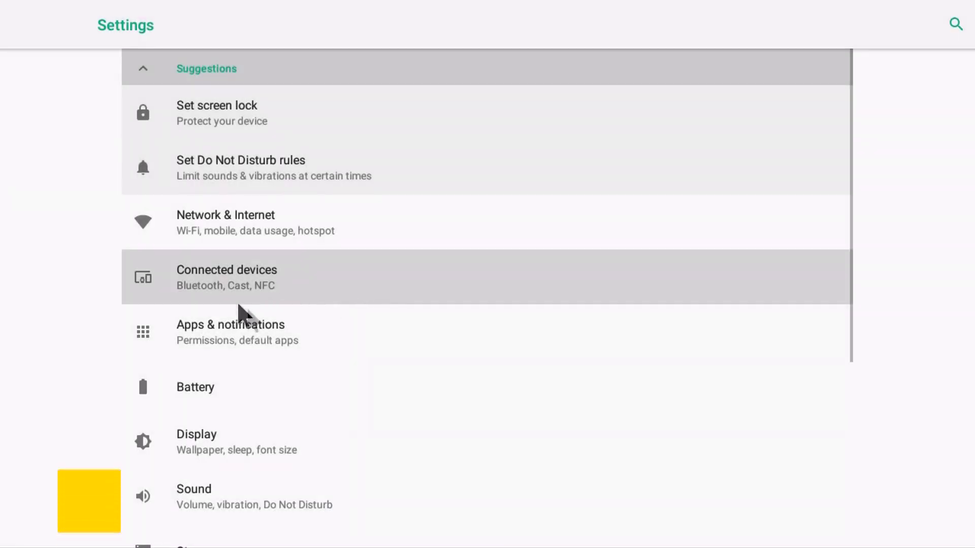
pyautogui.scroll(-5, 269, 330)
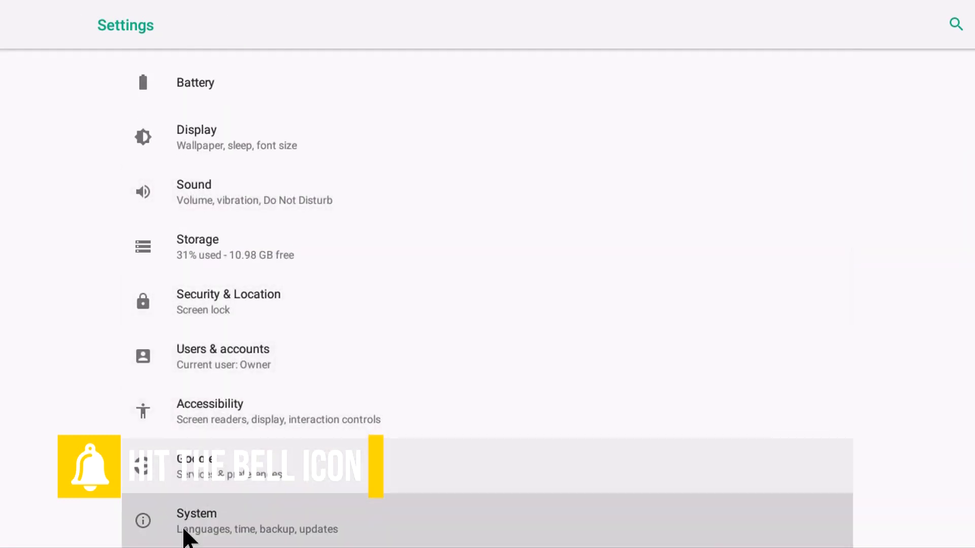
pyautogui.click(218, 518)
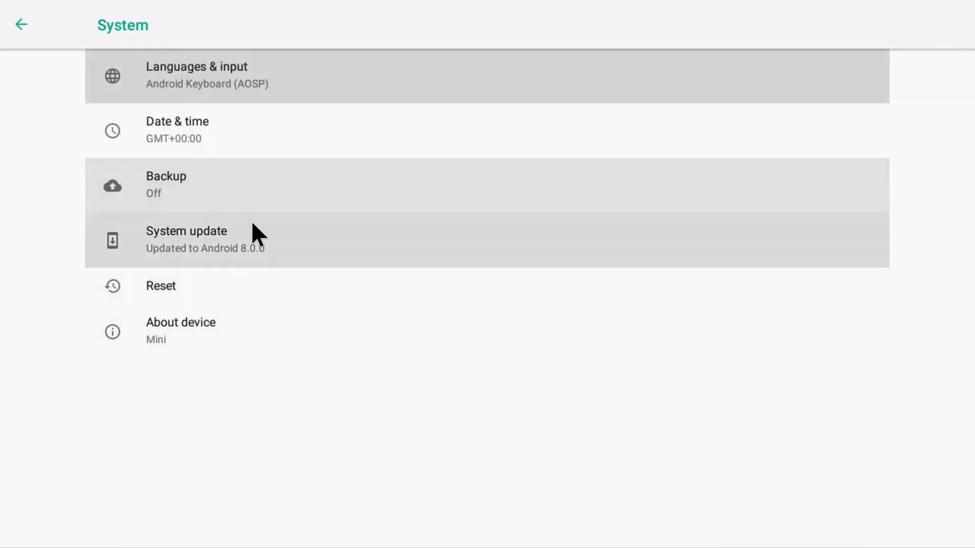
pyautogui.click(253, 238)
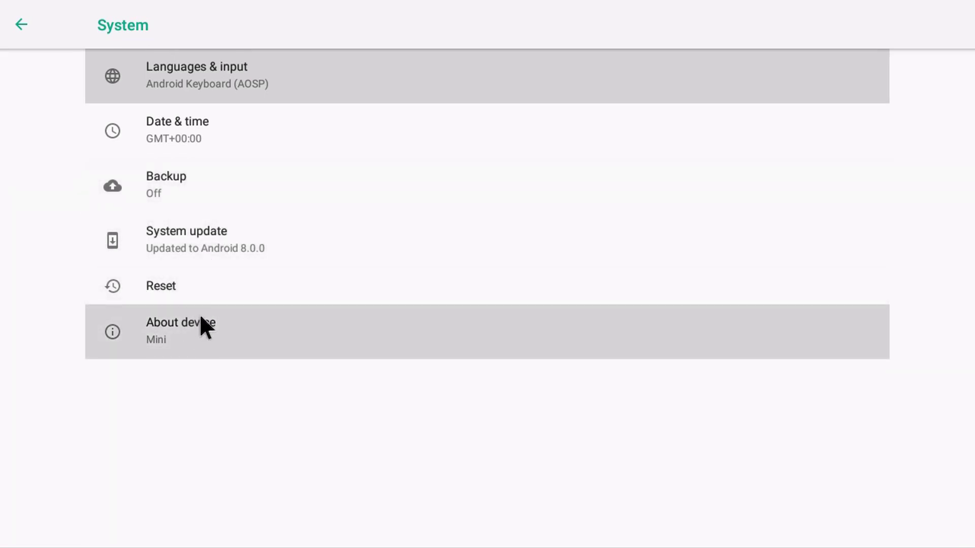
pyautogui.click(193, 320)
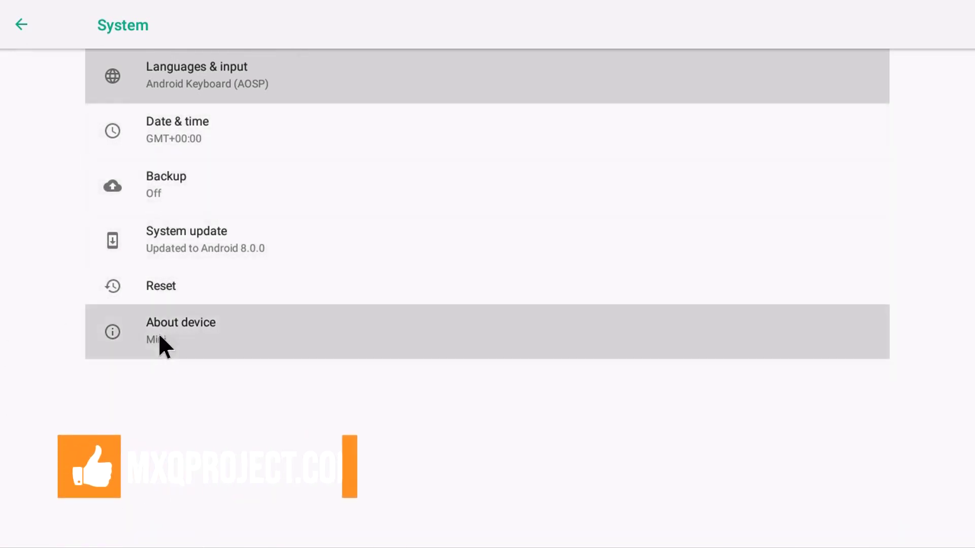
pyautogui.click(172, 315)
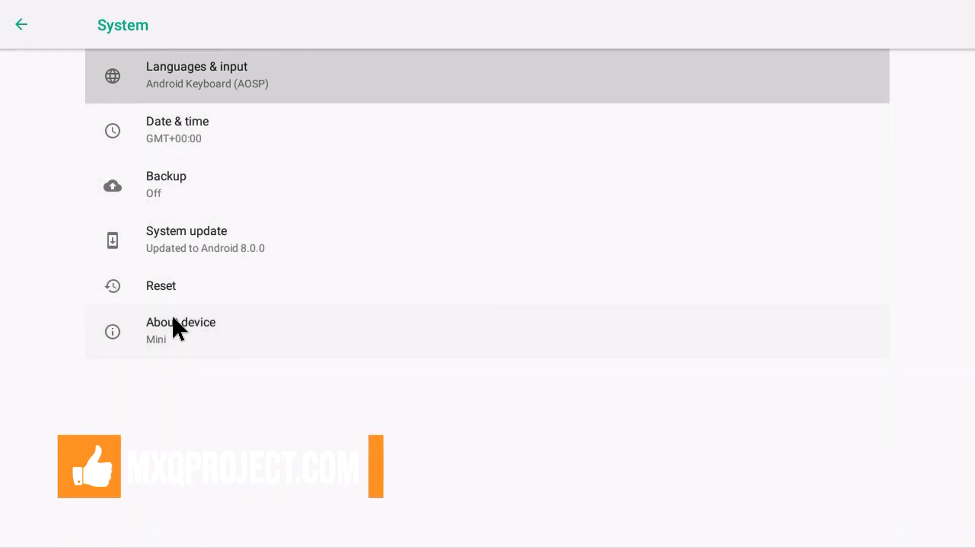
# Show the Oreo easter egg, then back out of Settings and open the Updates app
pyautogui.click(182, 217)
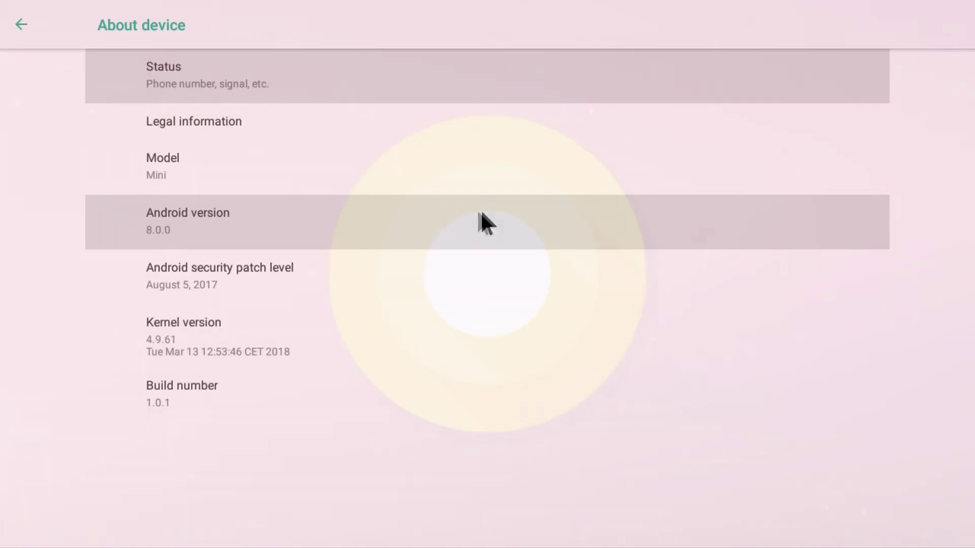
pyautogui.rightClick(196, 213)
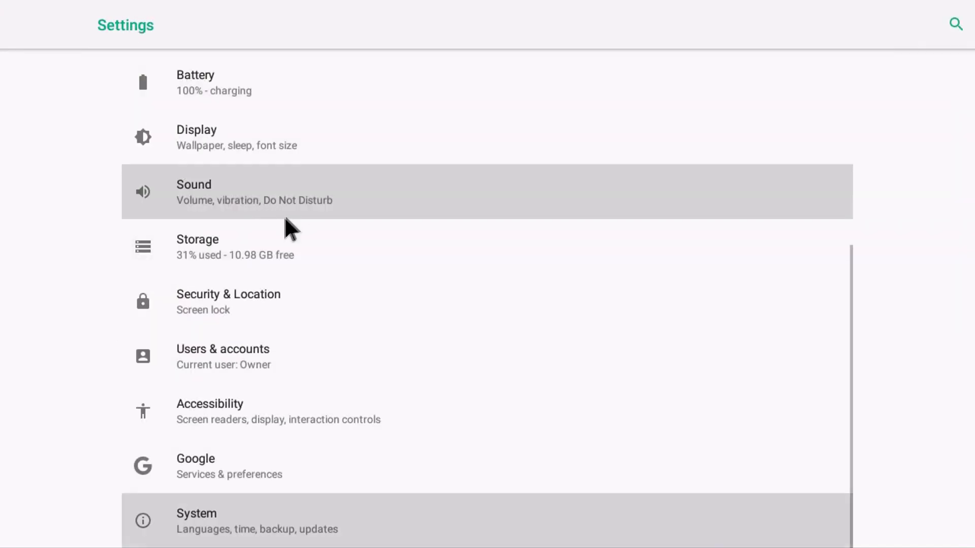
pyautogui.rightClick(283, 223)
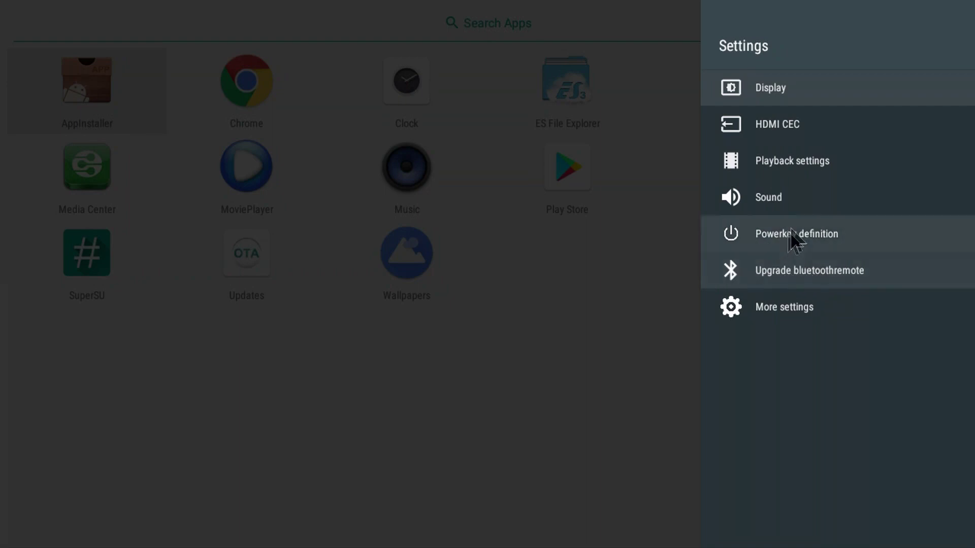
pyautogui.rightClick(583, 196)
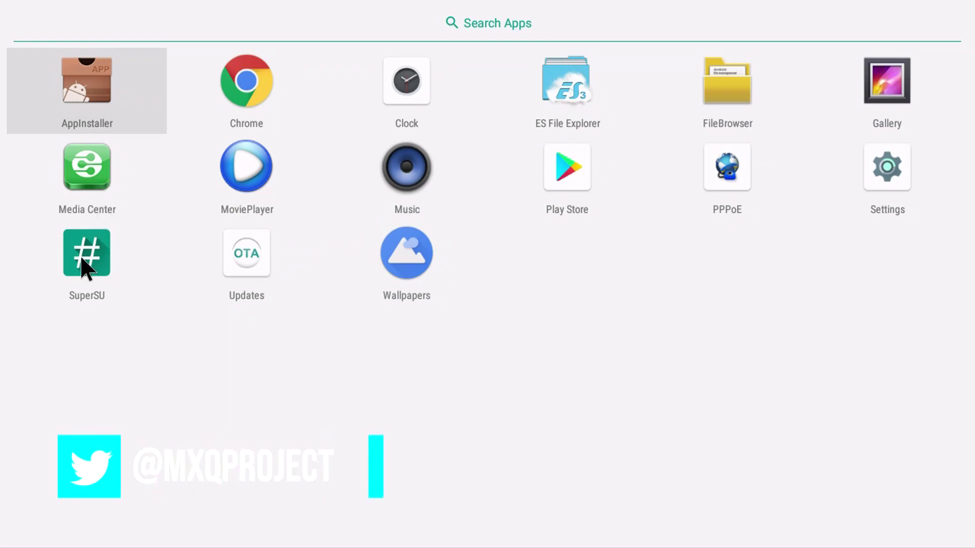
pyautogui.click(258, 267)
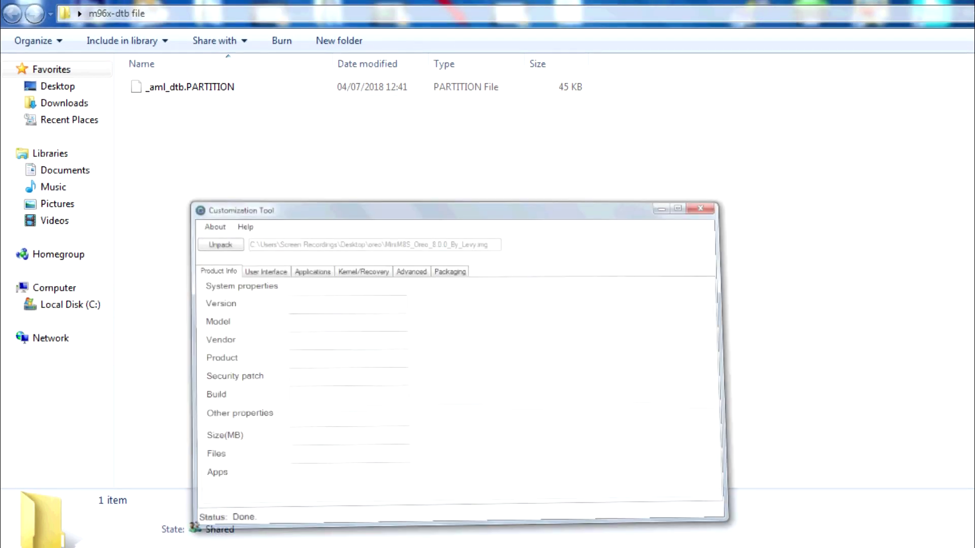
# Move the Customization Tool window and maximize it to fill the screen
pyautogui.moveTo(501, 127); pyautogui.dragTo(634, 111)
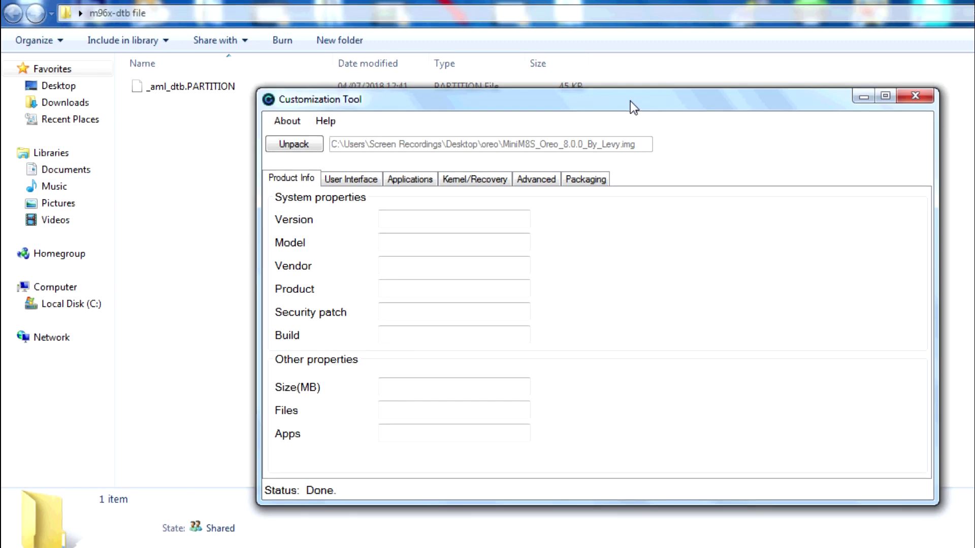
pyautogui.doubleClick(630, 101)
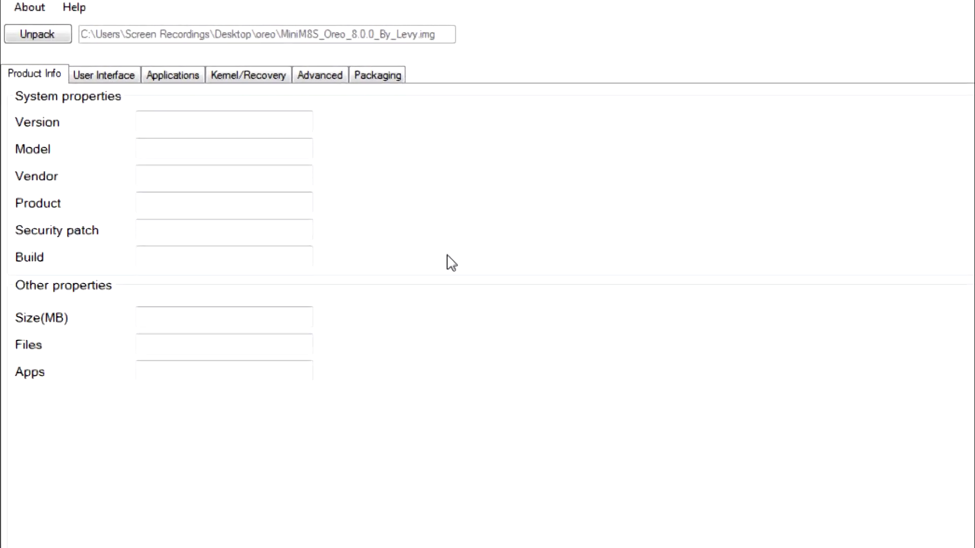
pyautogui.click(35, 36)
# Load MiniM8S_Oreo_8.0.0_By_Levy.img for unpacking and show the Advanced work-folder options
pyautogui.click(257, 137)
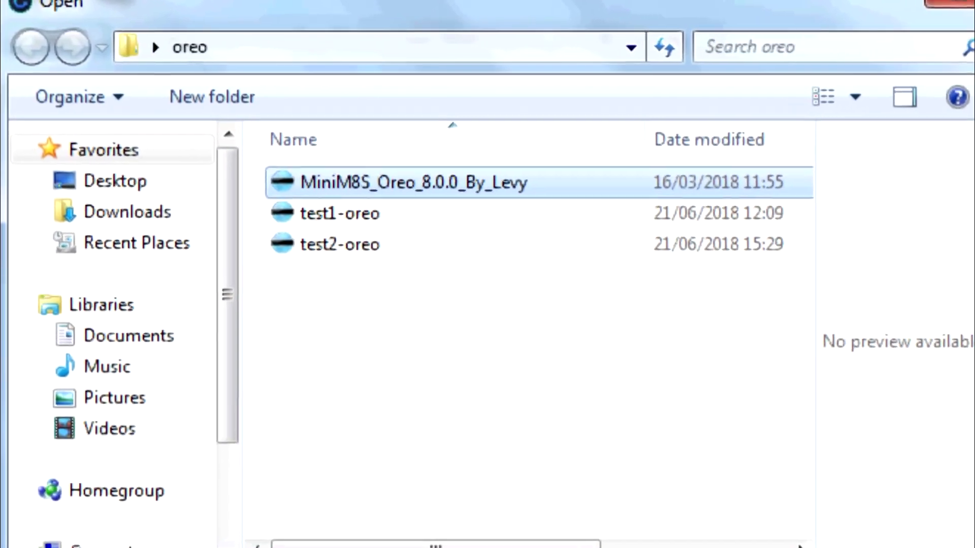
pyautogui.click(863, 547)
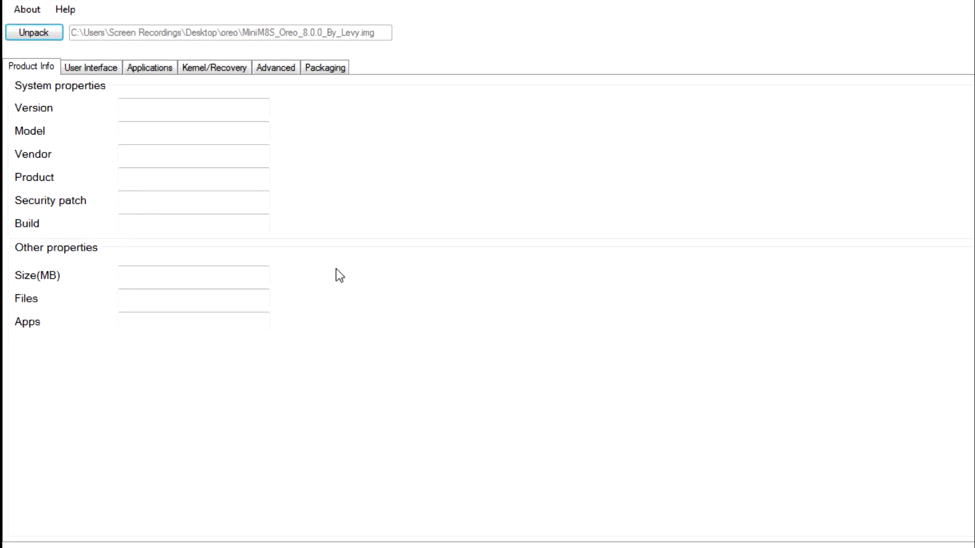
pyautogui.click(276, 71)
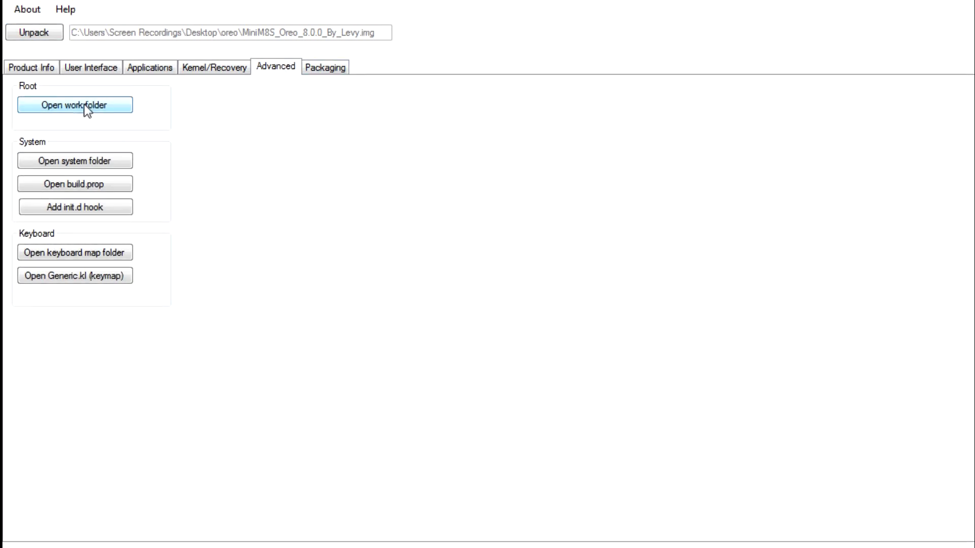
pyautogui.click(57, 109)
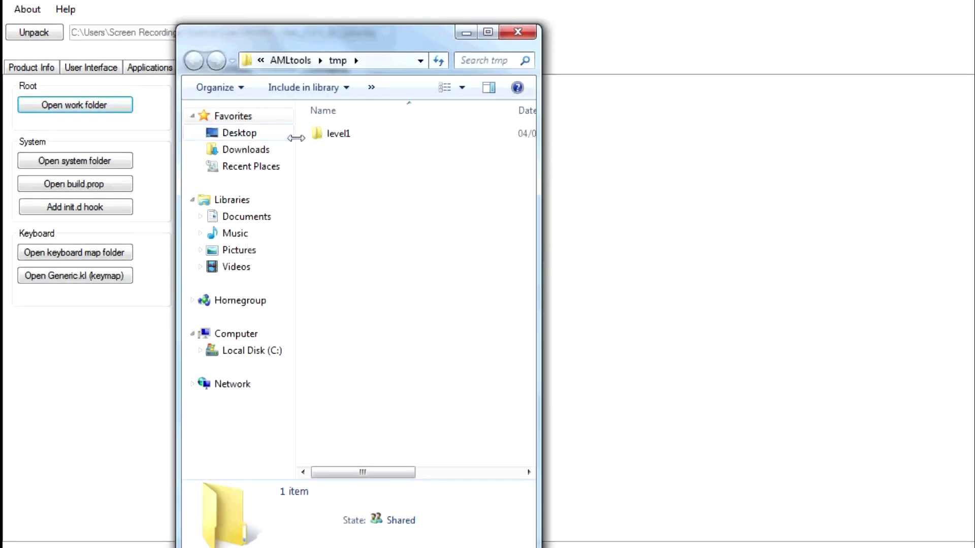
pyautogui.doubleClick(341, 134)
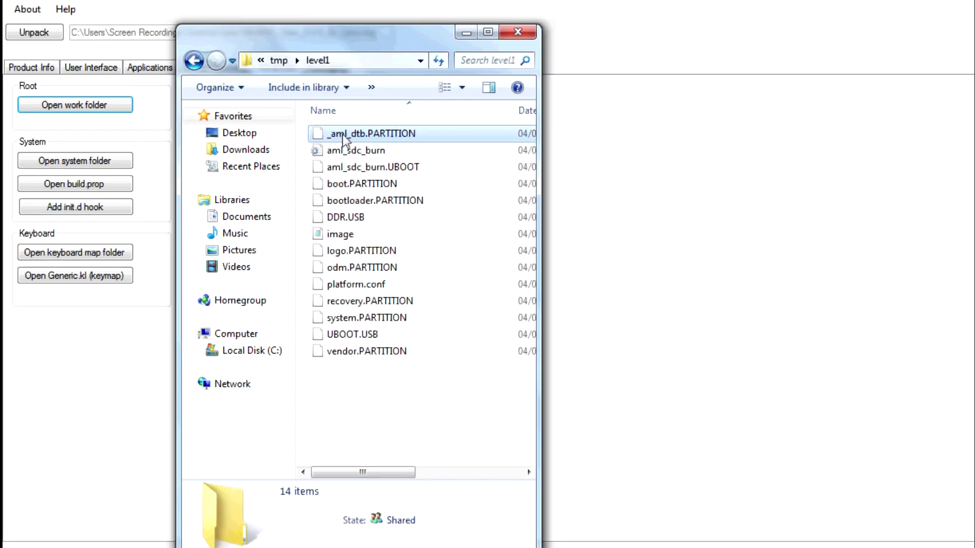
pyautogui.click(353, 136)
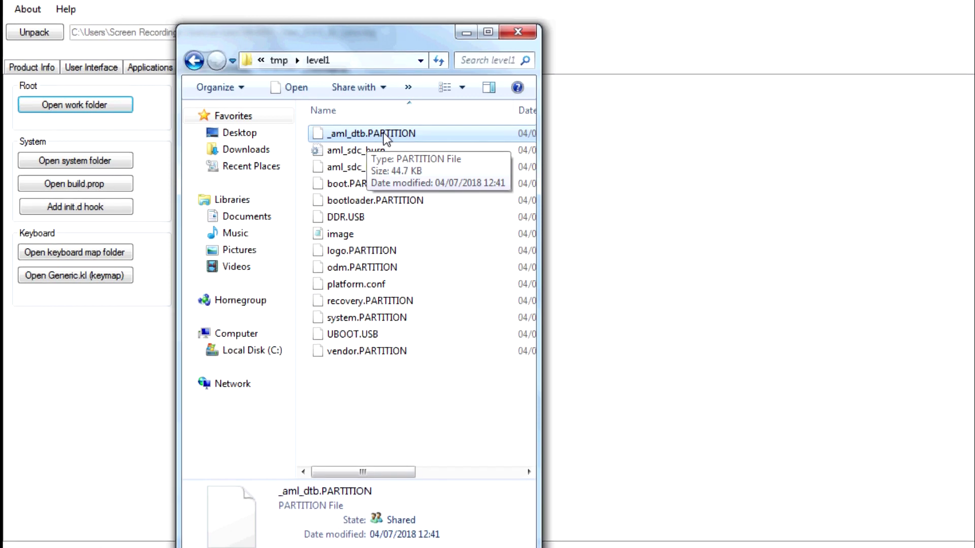
pyautogui.click(517, 31)
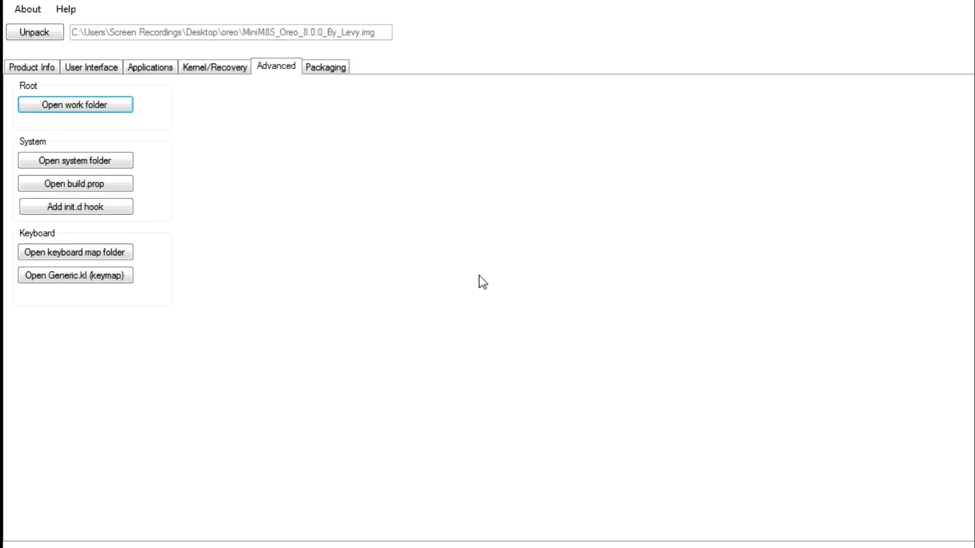
pyautogui.click(39, 72)
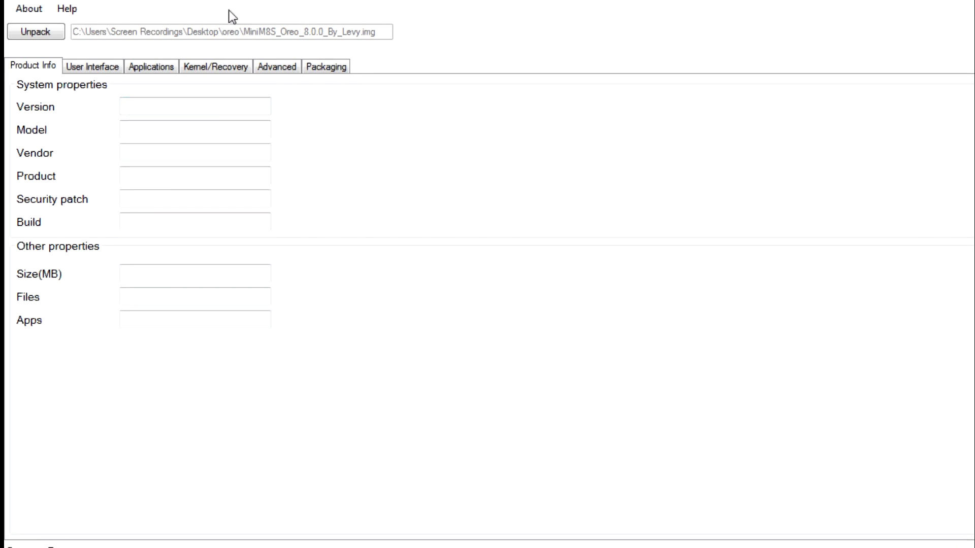
pyautogui.click(279, 68)
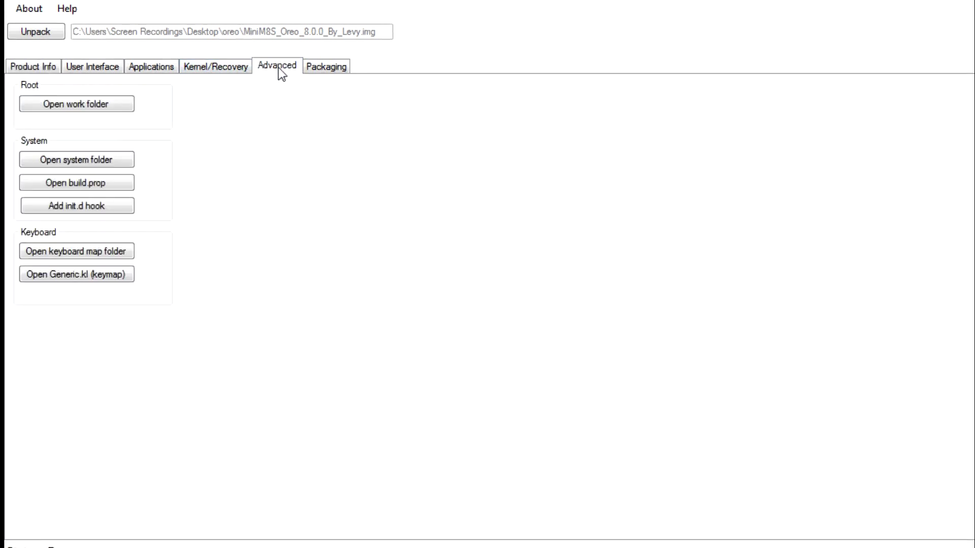
# Delete the Oreo _aml_dtb.PARTITION from the tmp\level1 work folder, leaving 13 items
pyautogui.click(61, 108)
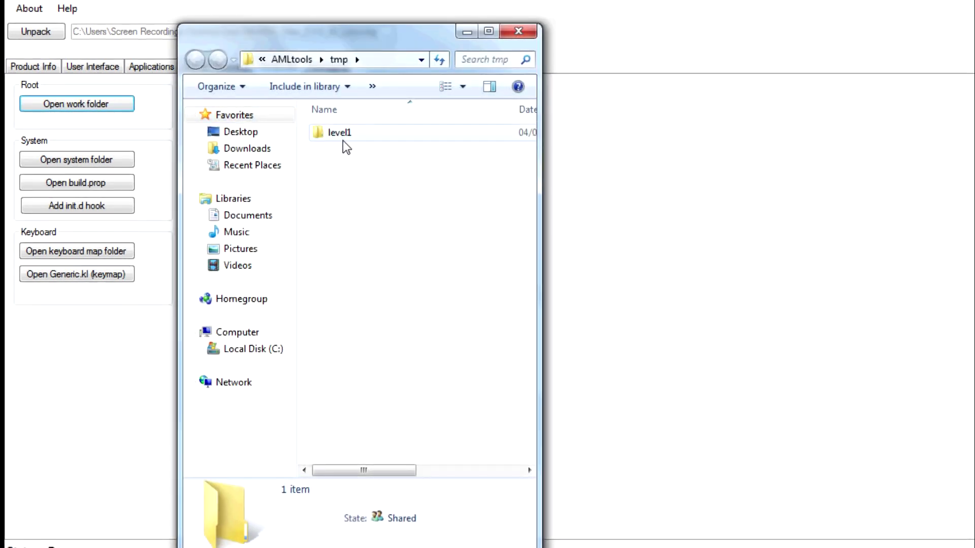
pyautogui.doubleClick(343, 141)
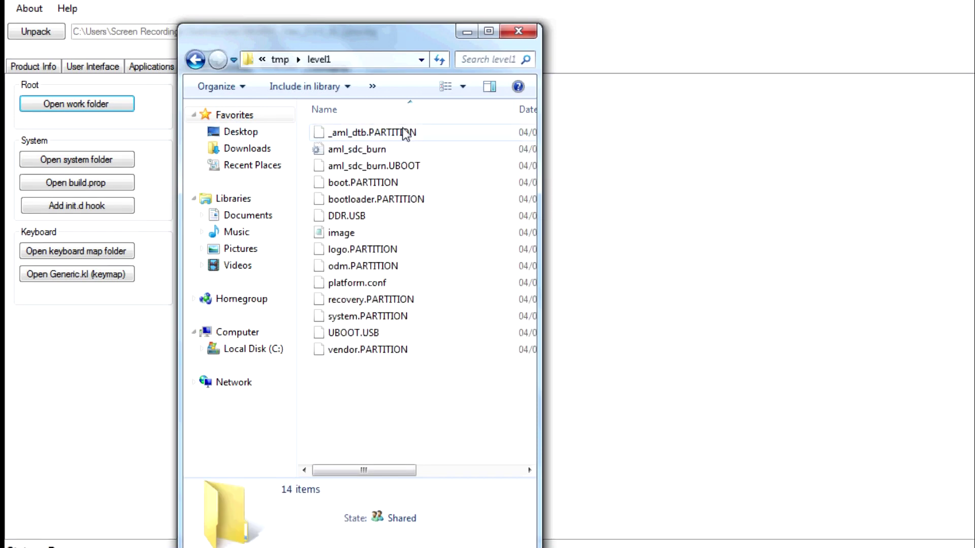
pyautogui.click(381, 134)
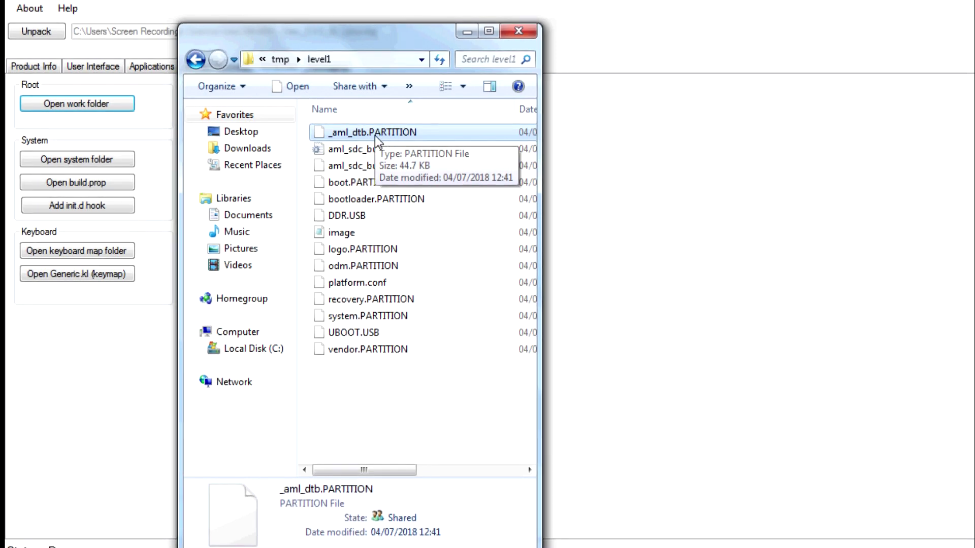
pyautogui.press('Delete')
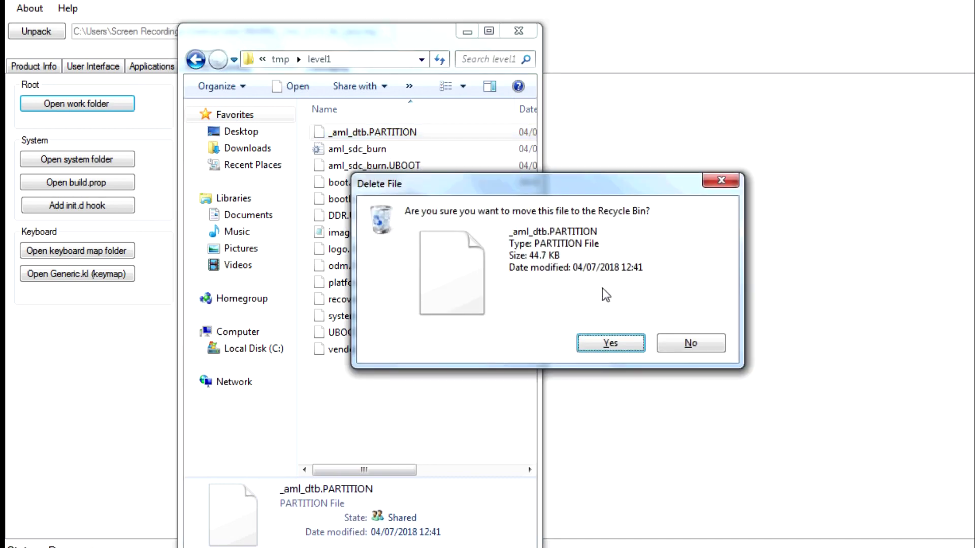
pyautogui.click(612, 342)
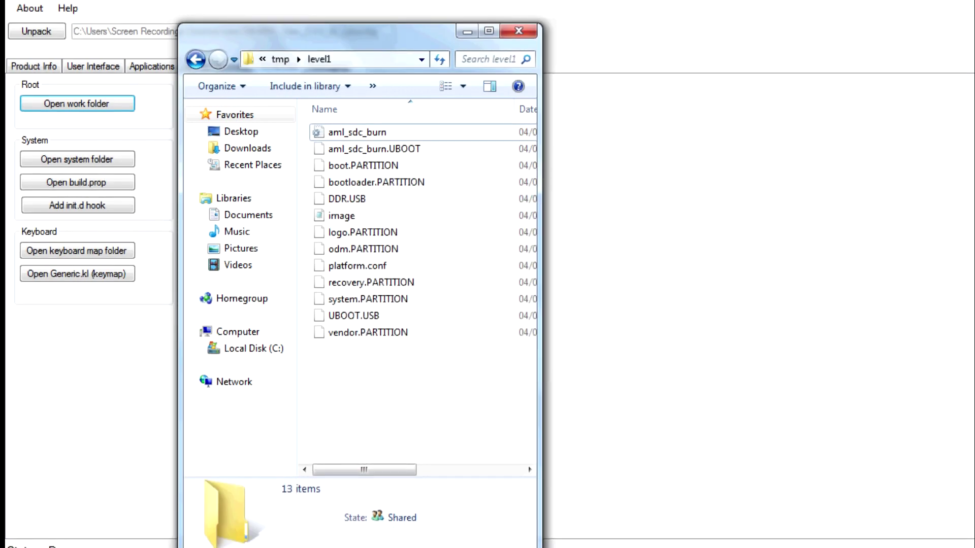
pyautogui.moveTo(394, 44); pyautogui.dragTo(844, 15)
# Copy the Nougat _aml_dtb.PARTITION from the m96x-dtb file folder into level1
pyautogui.click(461, 79)
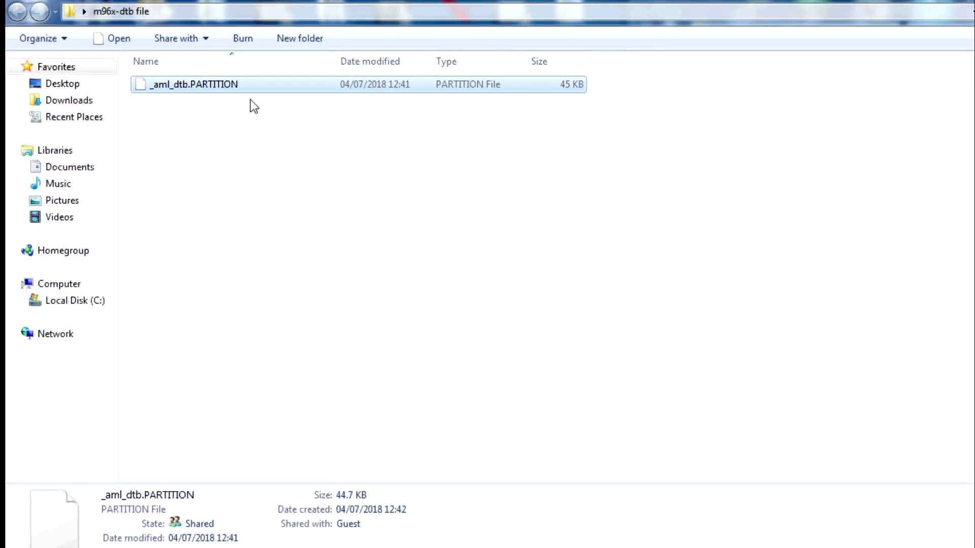
pyautogui.moveTo(226, 85); pyautogui.dragTo(467, 546)
pyautogui.moveTo(191, 546); pyautogui.dragTo(846, 385)
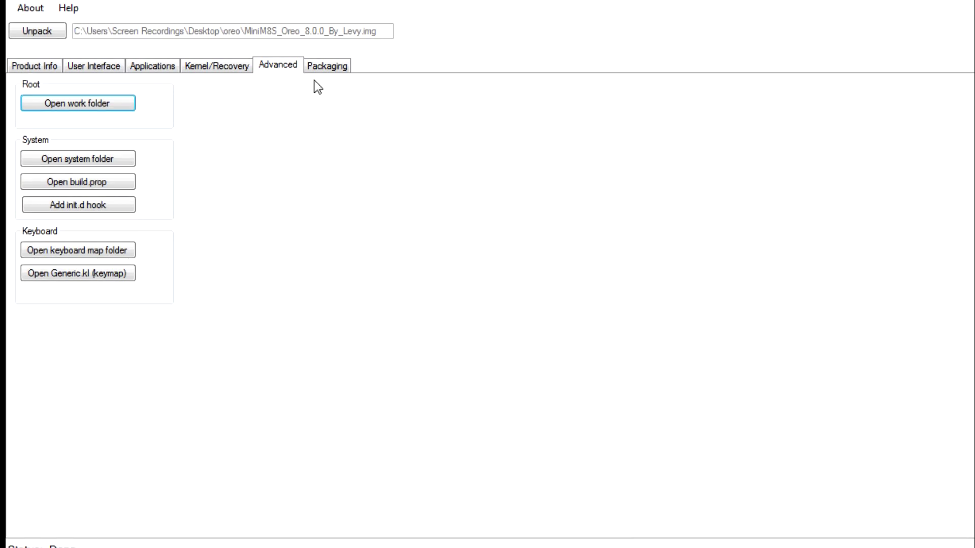
# Repack to an AML upgrade package, saving it as test1-oreo in the oreo folder
pyautogui.click(327, 66)
pyautogui.click(106, 322)
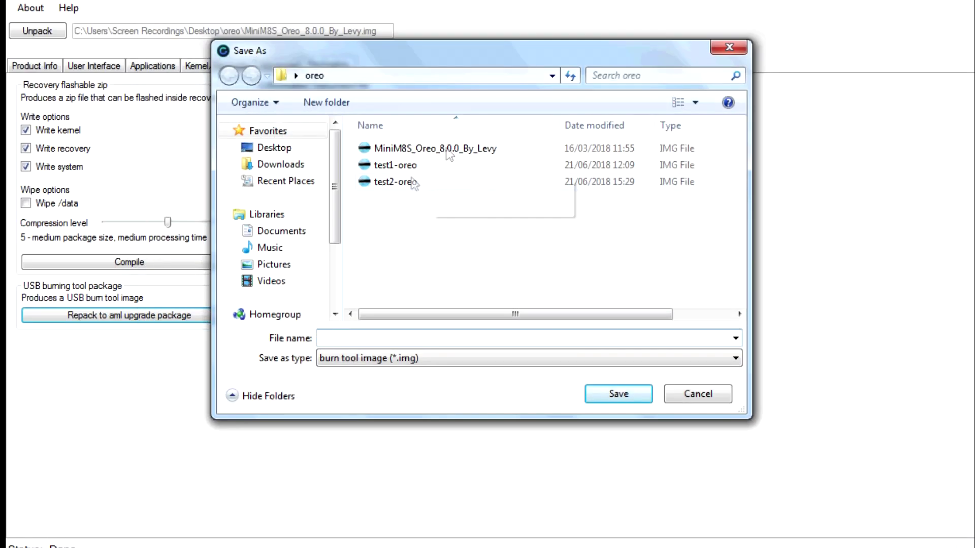
pyautogui.click(399, 168)
pyautogui.click(402, 183)
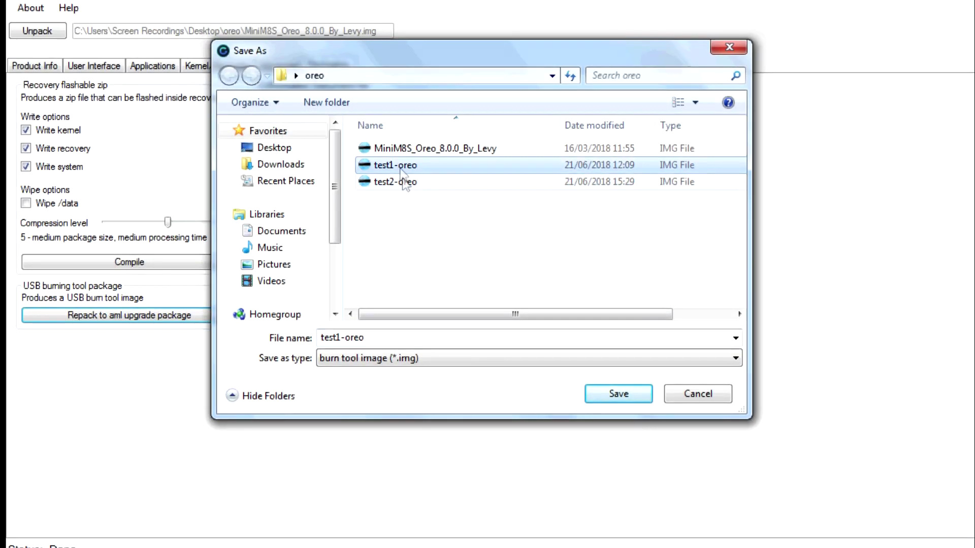
pyautogui.click(412, 167)
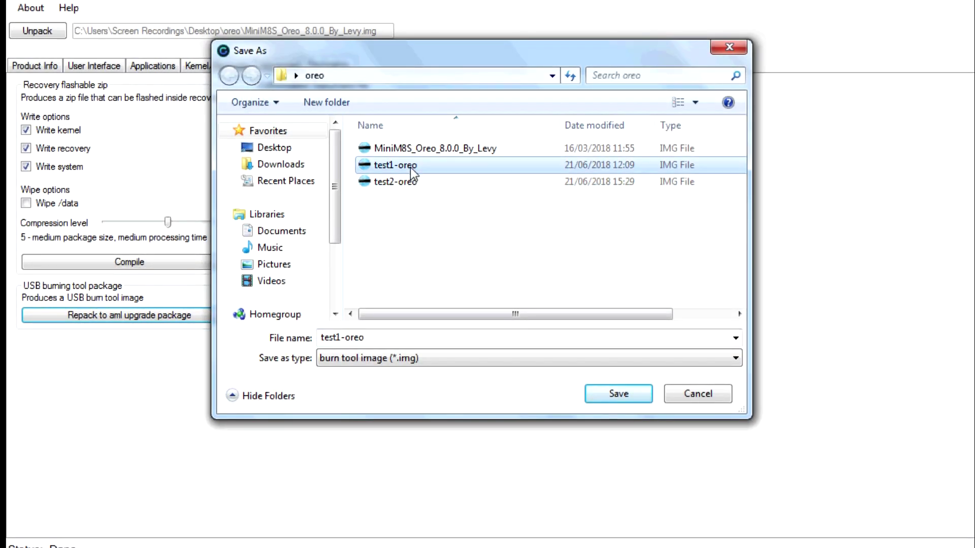
pyautogui.click(619, 394)
# Confirm replacing the existing test1-oreo.img so repacking proceeds
pyautogui.click(594, 277)
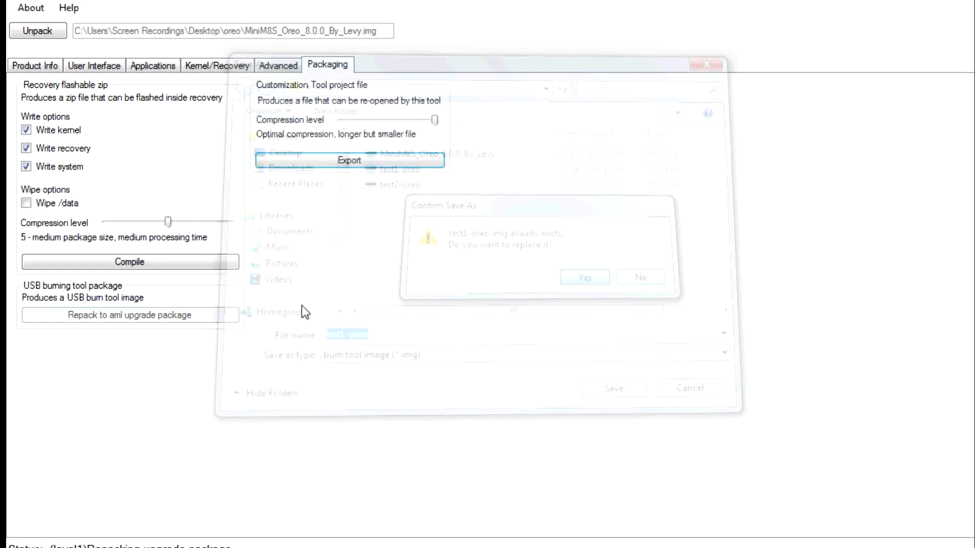